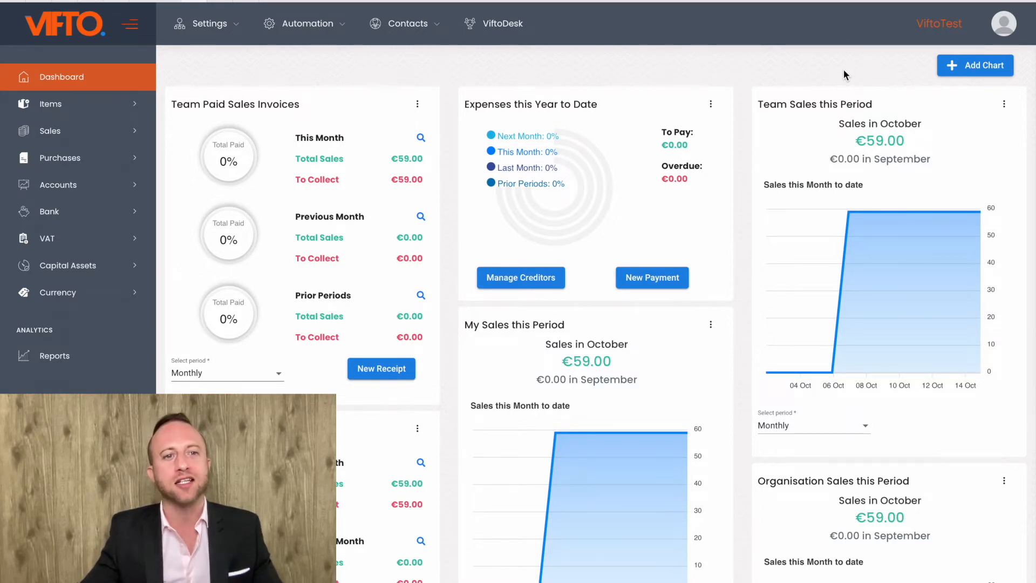
Step: Start a new sales quotation and select JS CAR SALES as the customer
click(63, 131)
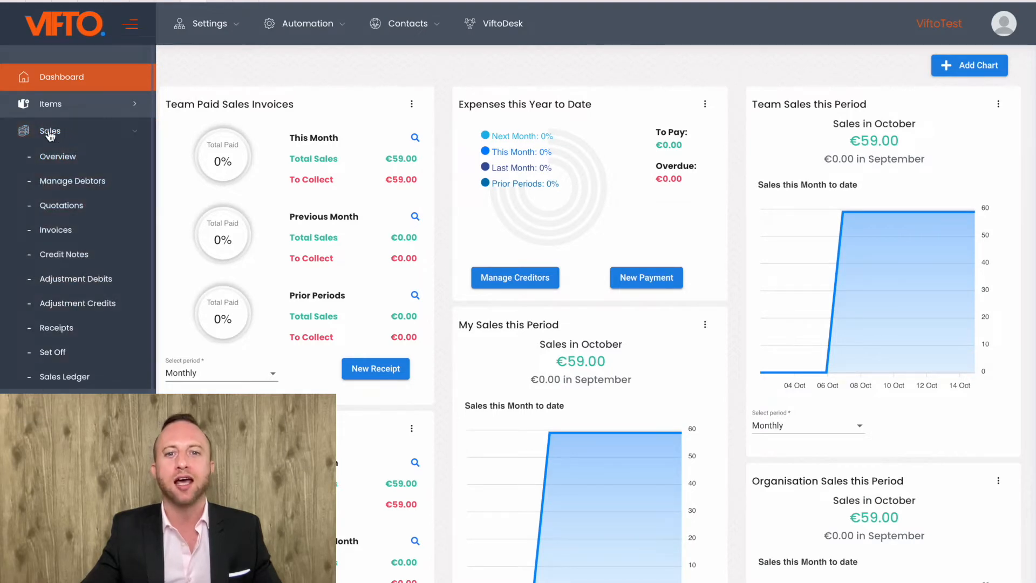
click(67, 211)
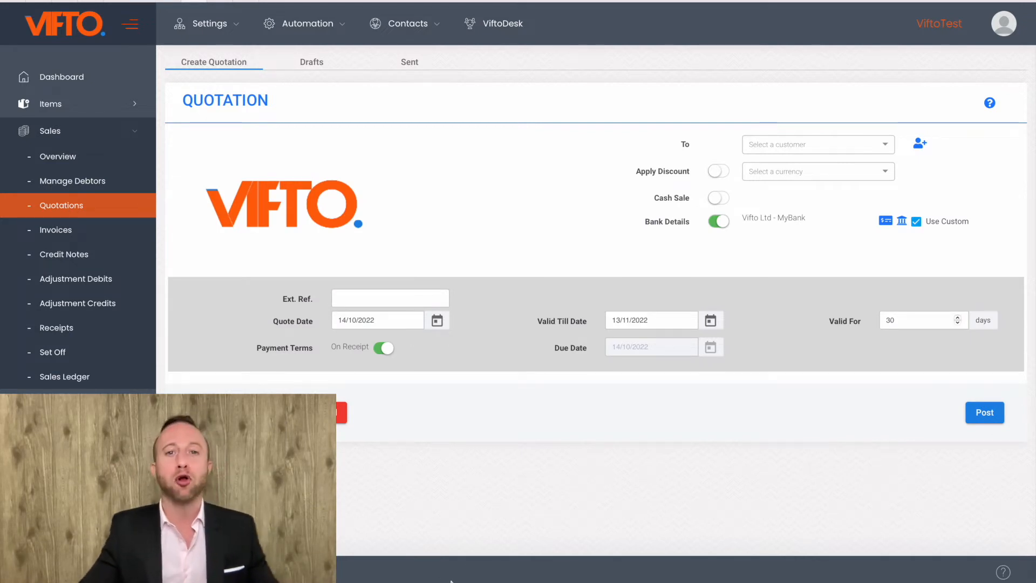
mouse_move(281, 196)
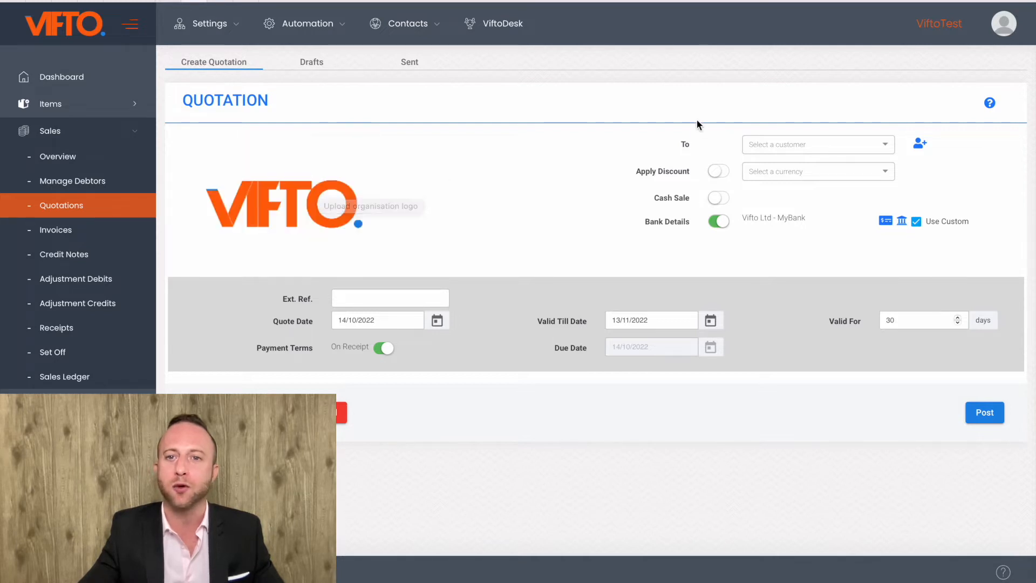
click(780, 141)
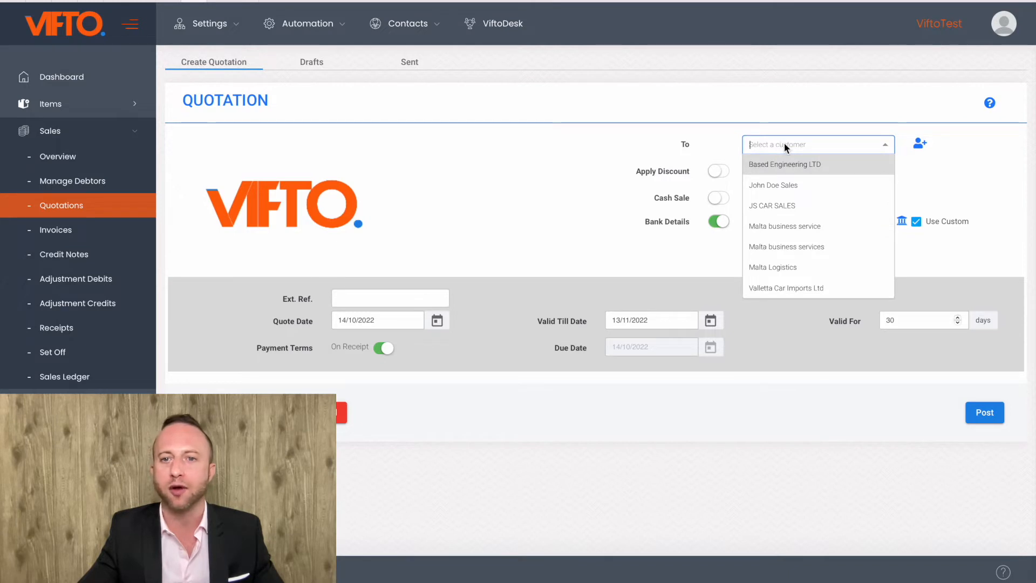
click(794, 207)
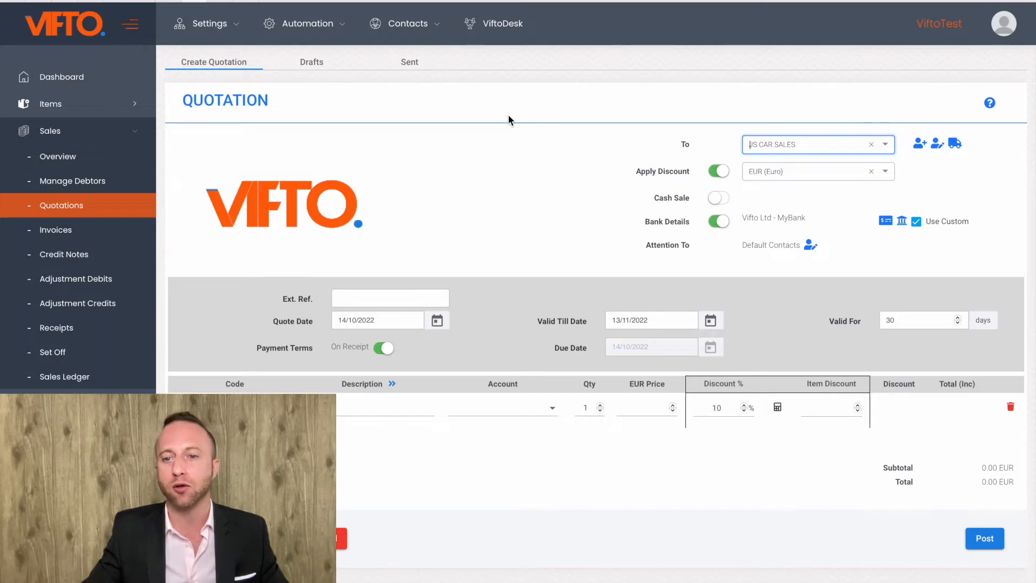
Step: Keep discounts enabled and add the TWIN SPORT EXHAUST product as the quotation line with a 10% discount
click(718, 172)
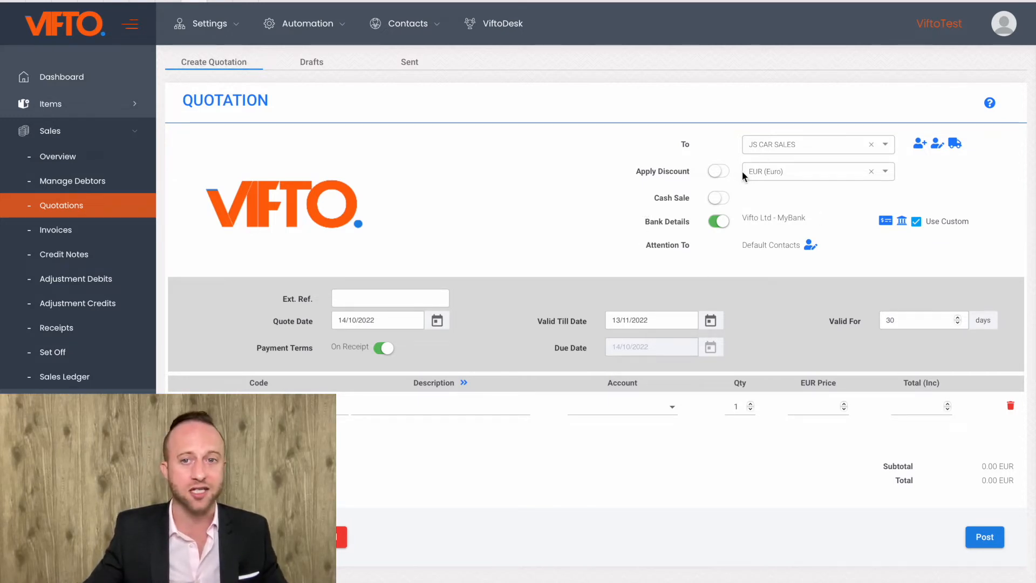
click(720, 177)
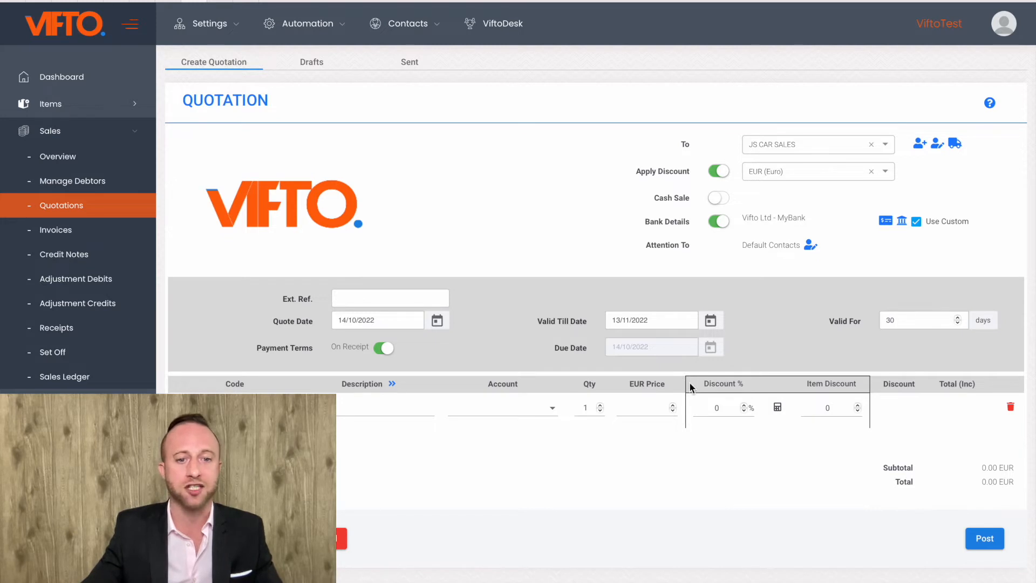
click(387, 406)
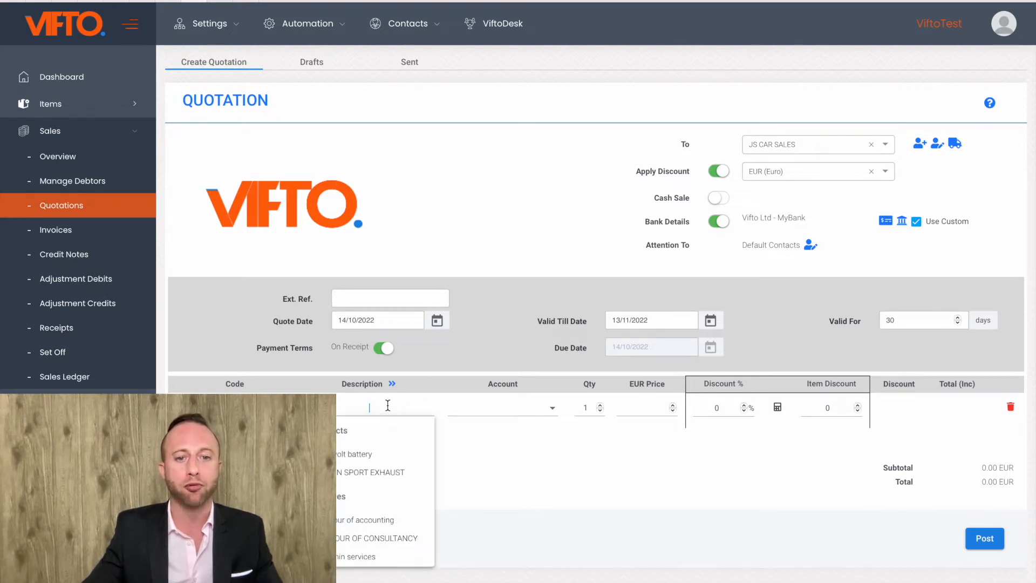
click(397, 474)
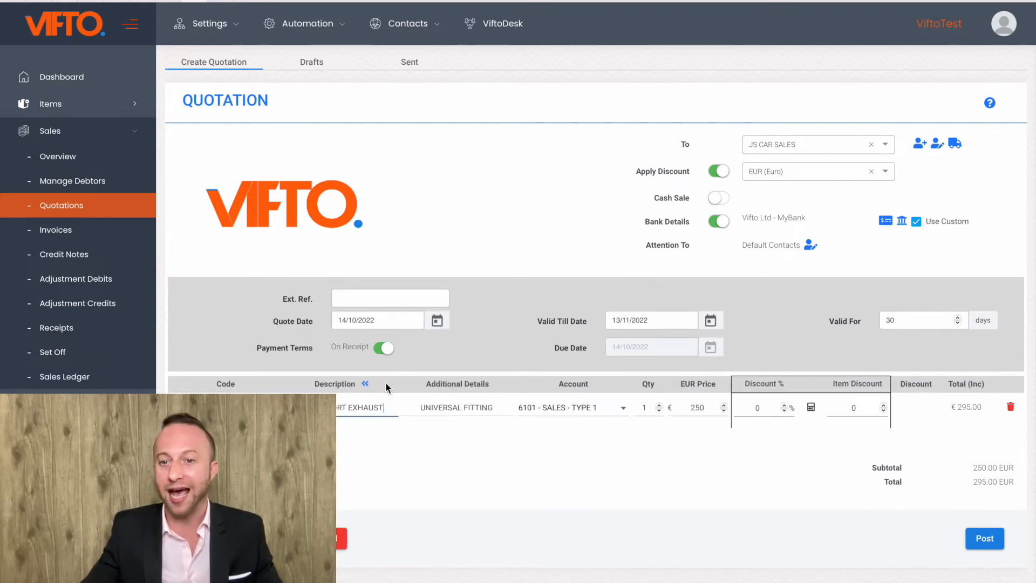
click(812, 408)
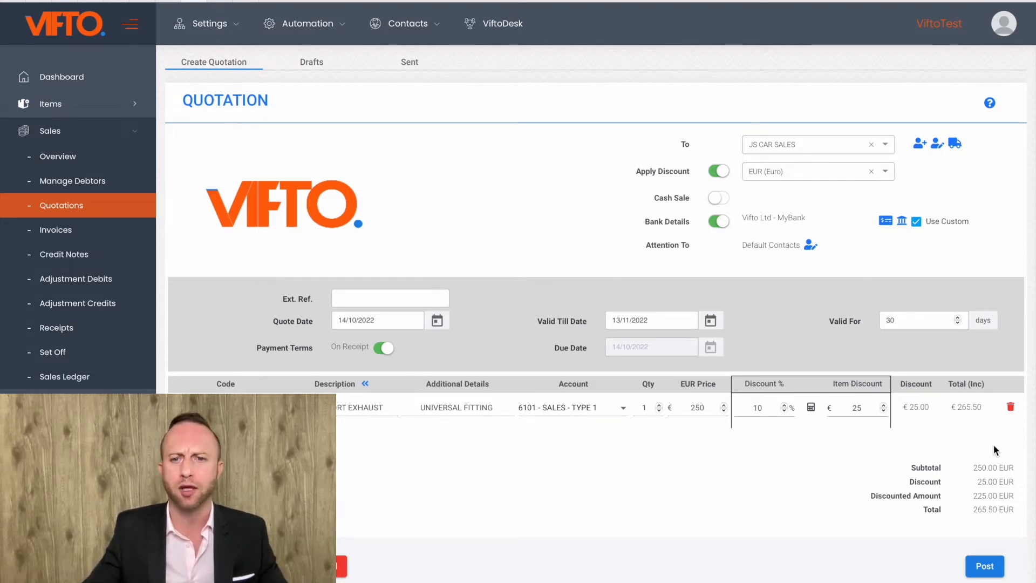
Step: Preview the draft quotation document, check its lines and totals, and close the preview
click(265, 566)
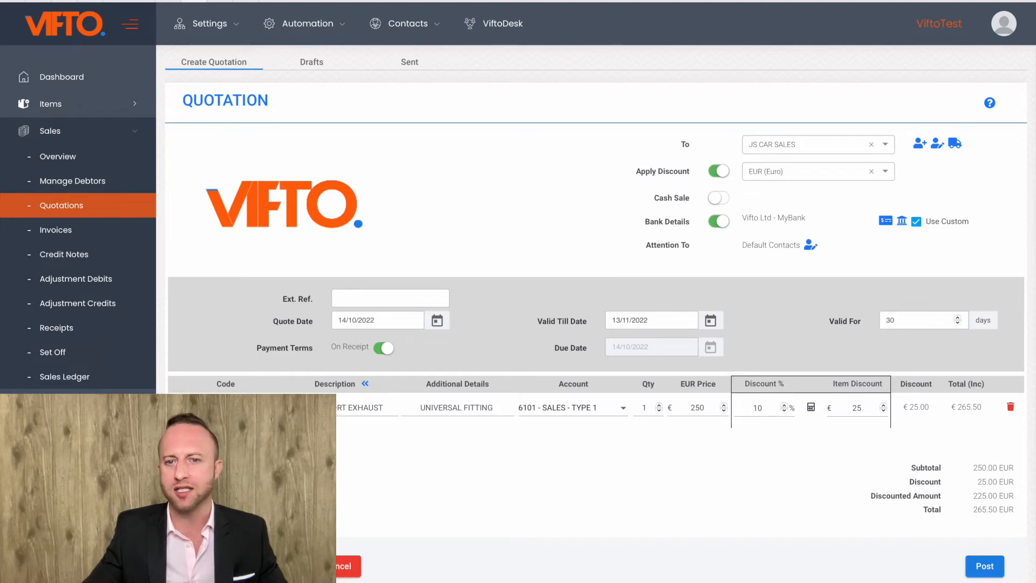
scroll(596, 370, down, 3)
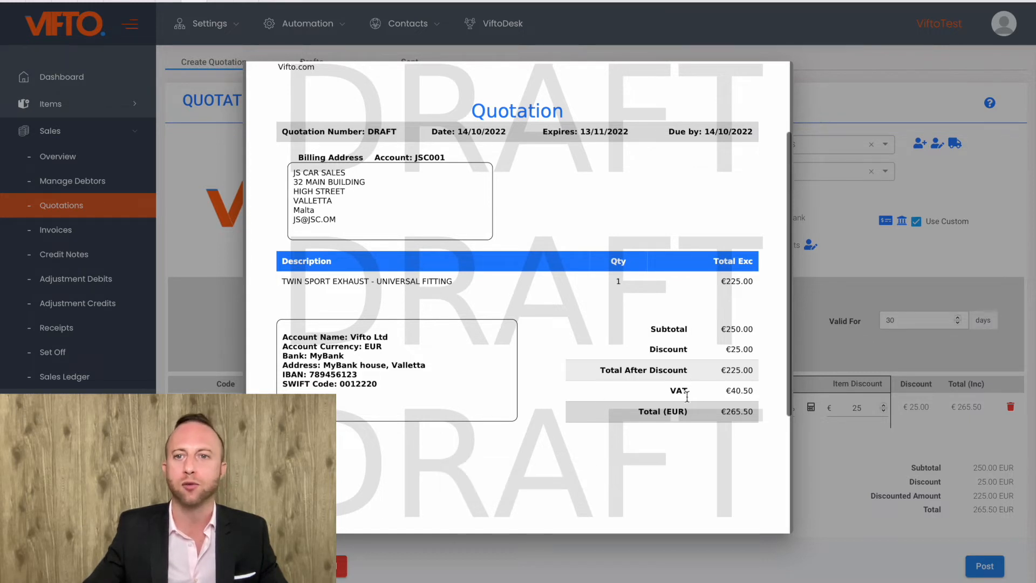
scroll(496, 125, up, 3)
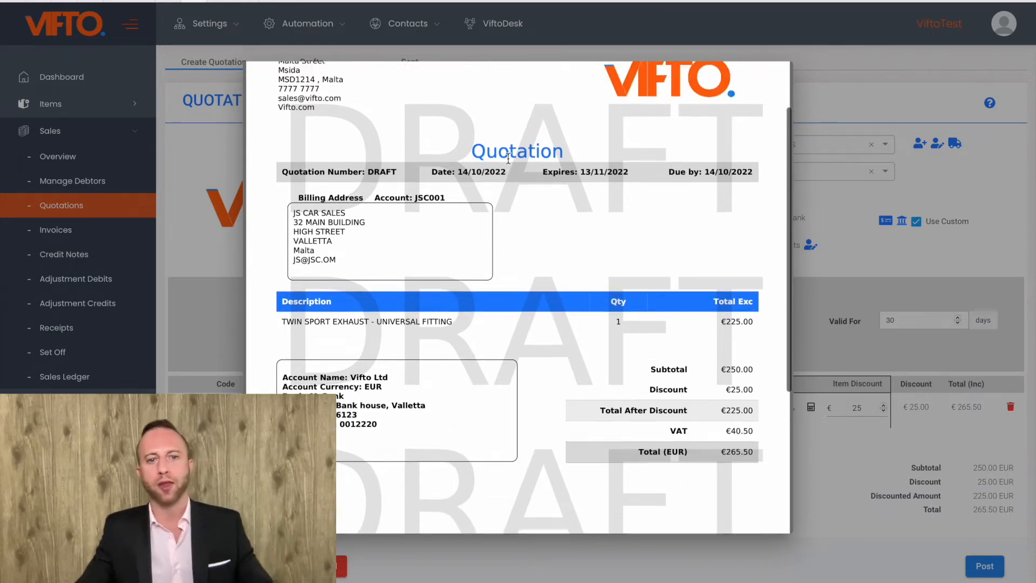
click(876, 89)
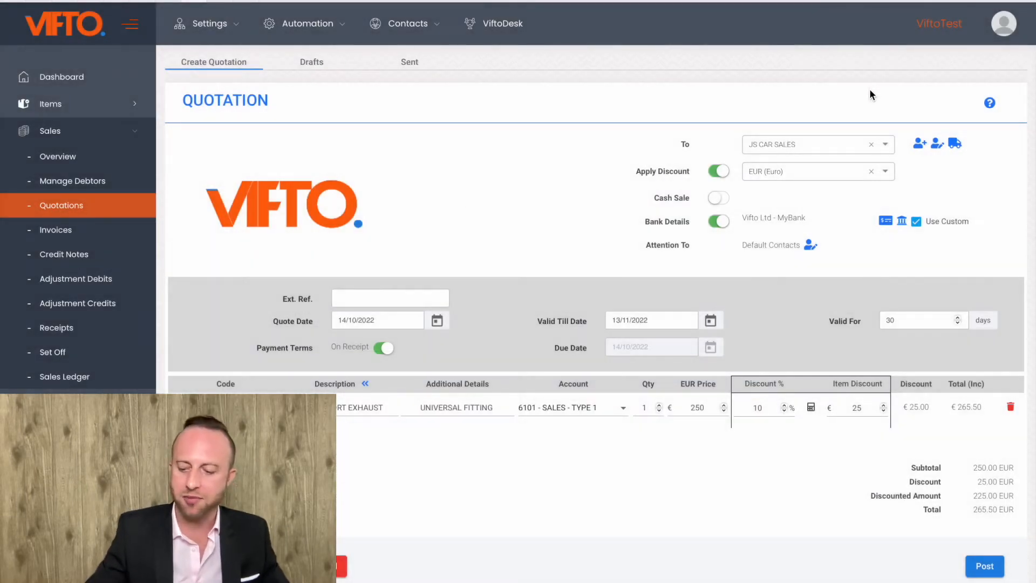
Step: Set the quotation's external reference to 123456789
click(395, 301)
text(123456789)
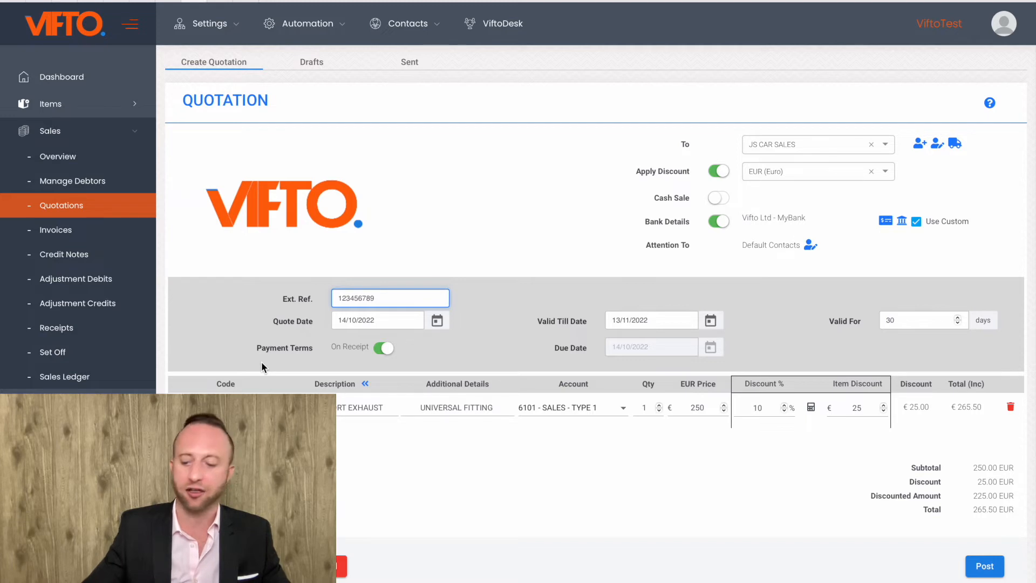
Step: Try validity periods of 10 and 40 days for the quotation and set it back to 30 days
click(903, 317)
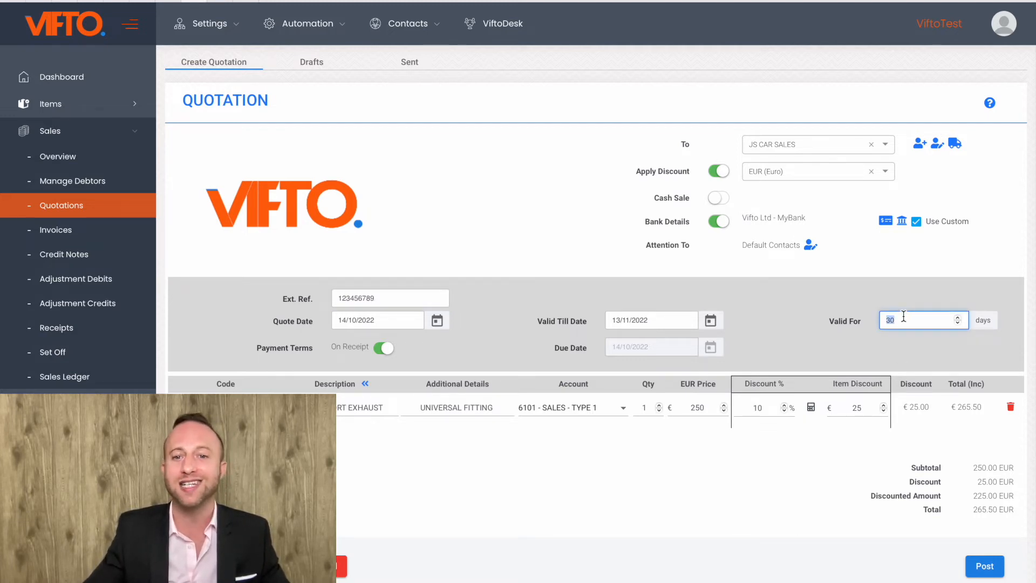
text(10)
click(575, 303)
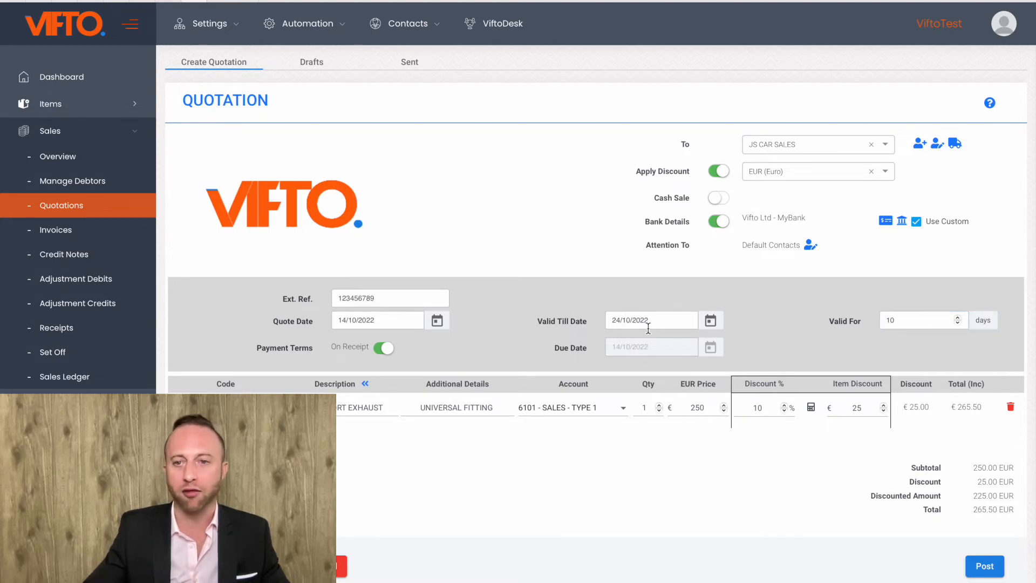
click(903, 316)
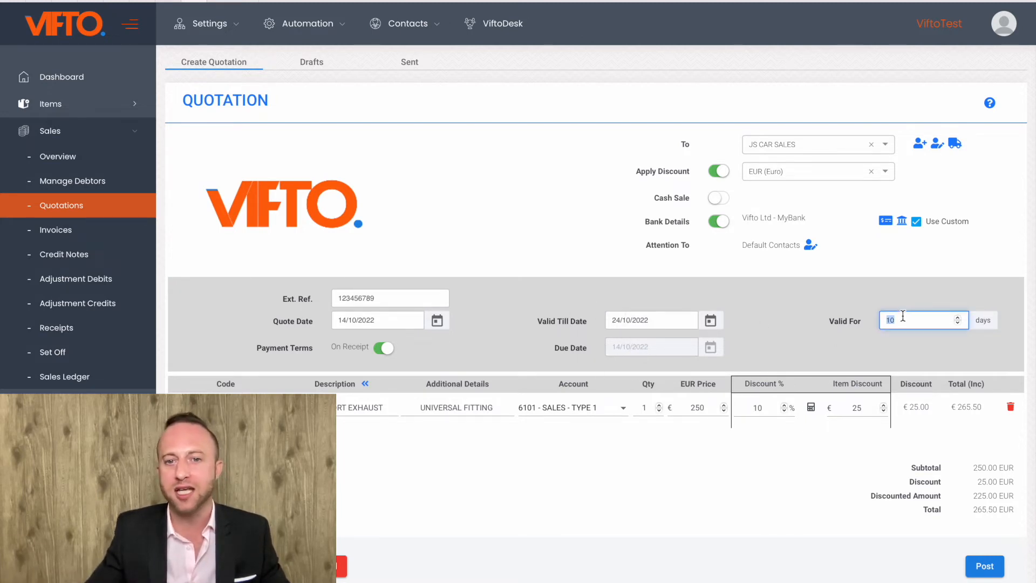
text(40)
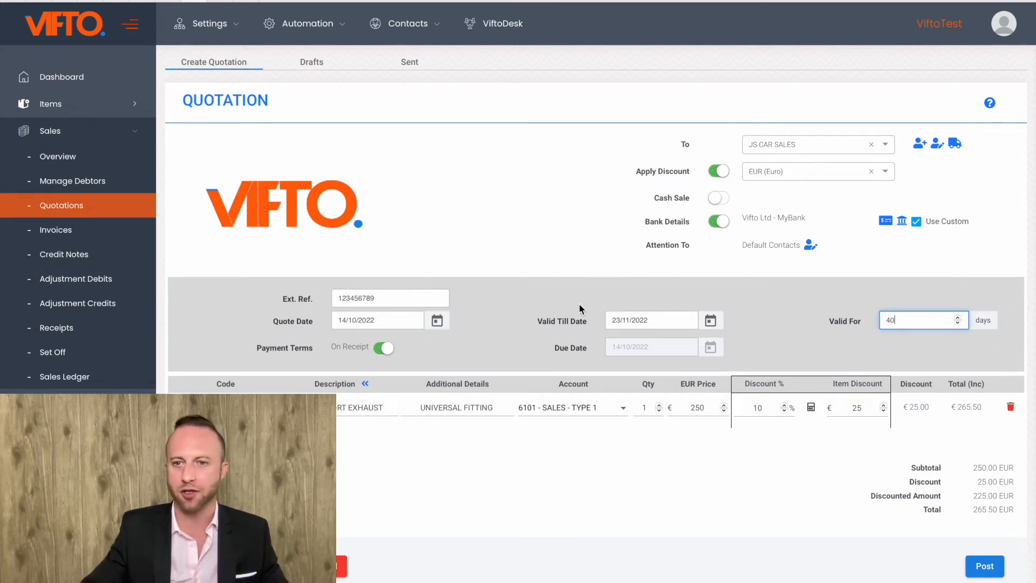
double_click(909, 319)
text(30)
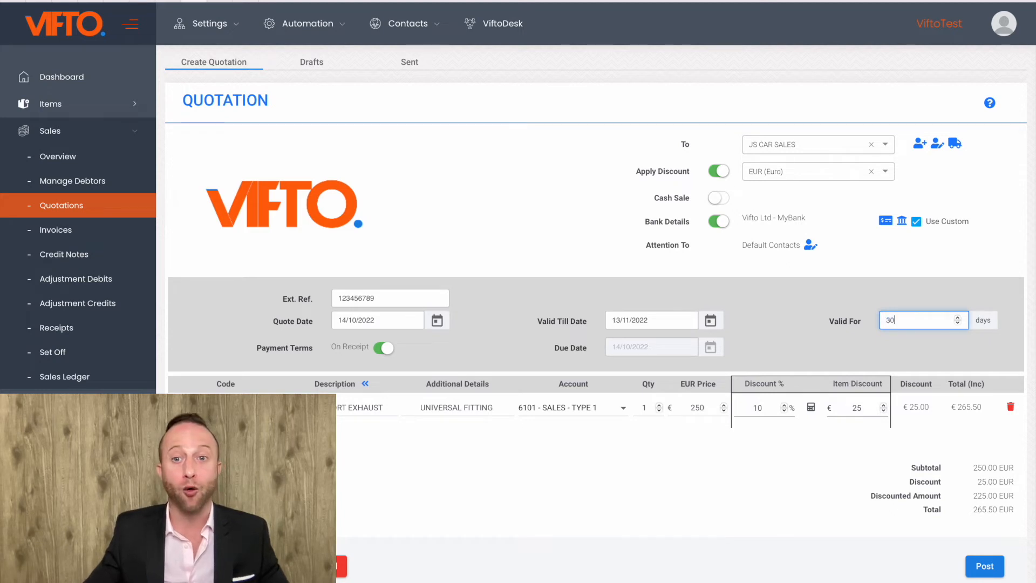
click(773, 287)
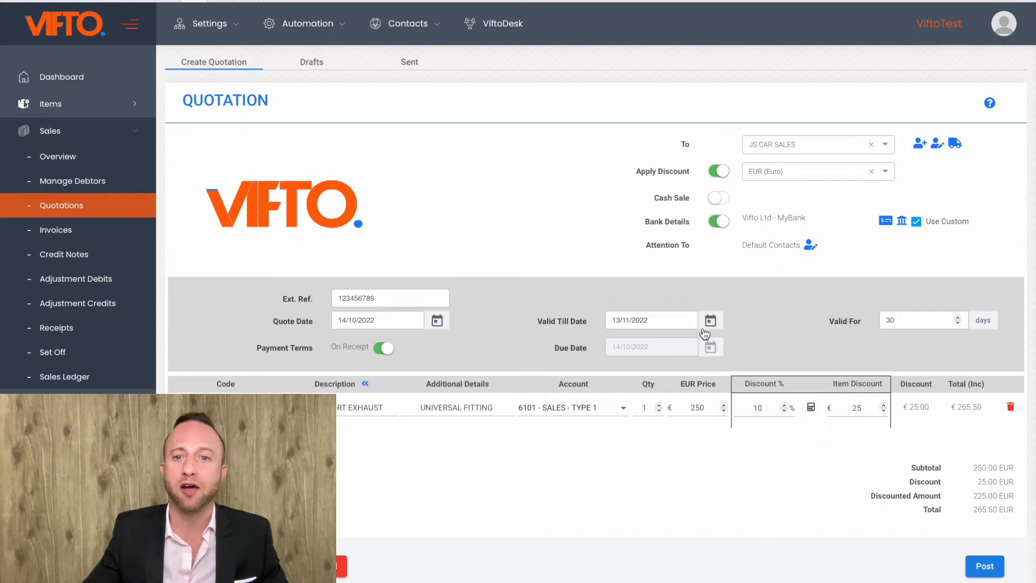
Step: Exclude the bank details from the quotation and choose the customer's contact person for its attention
scroll(640, 442, down, 1)
scroll(641, 444, up, 1)
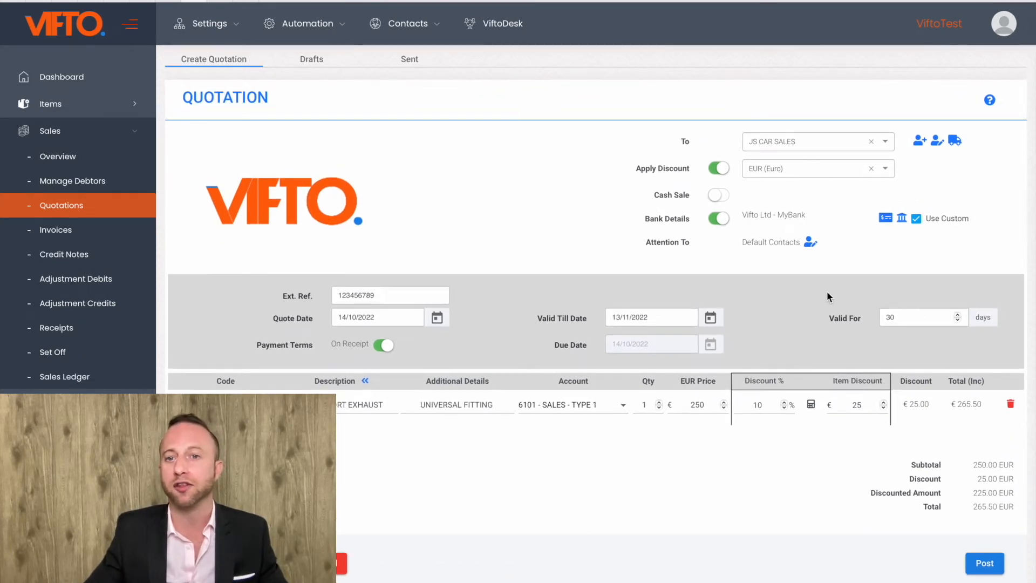
click(718, 218)
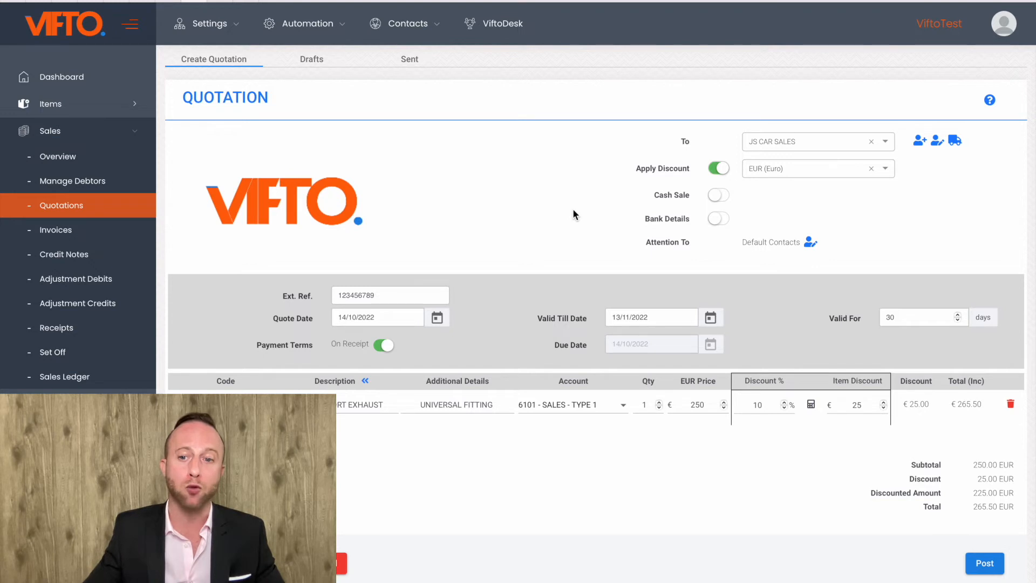
click(811, 244)
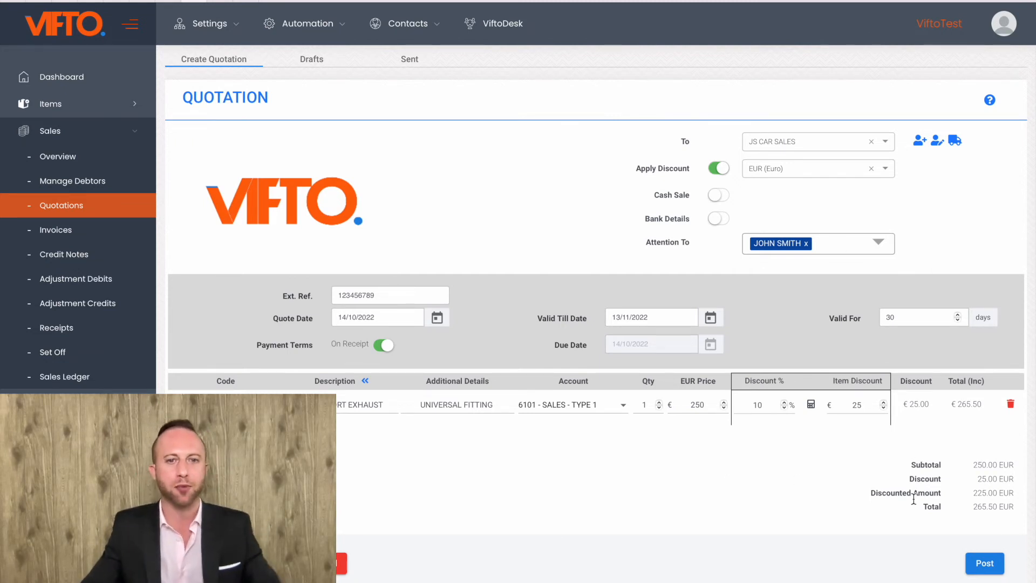
Step: Post the quotation and review the posted document from header to totals, closing it when done
click(982, 566)
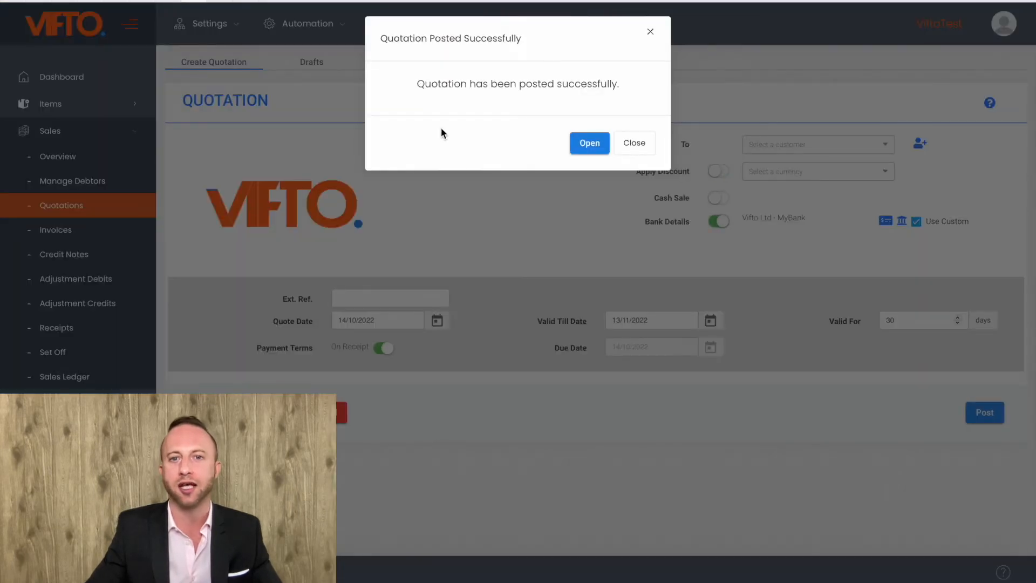
click(582, 146)
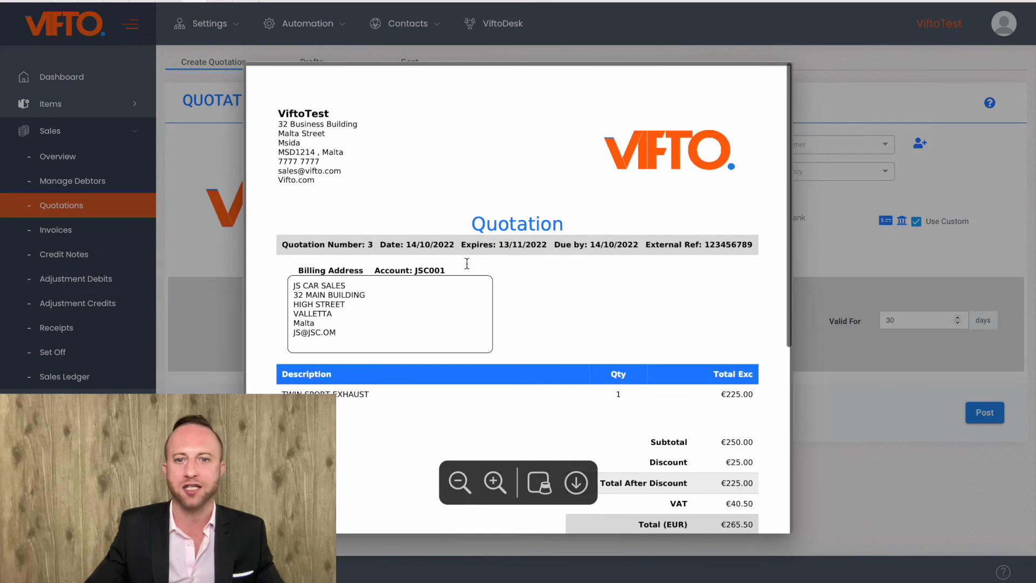
scroll(456, 303, down, 2)
scroll(455, 304, down, 3)
scroll(455, 303, up, 3)
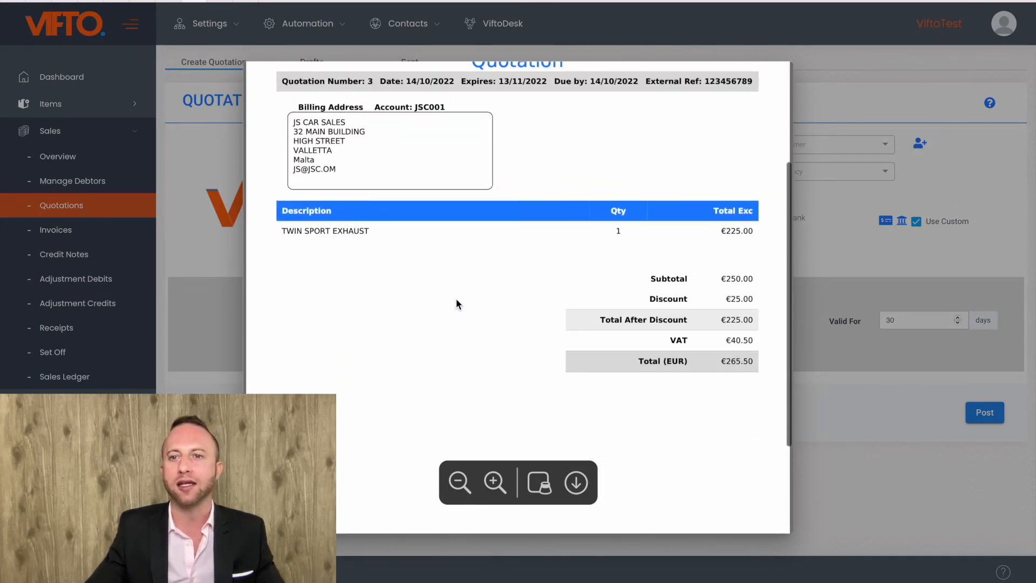
scroll(687, 322, up, 3)
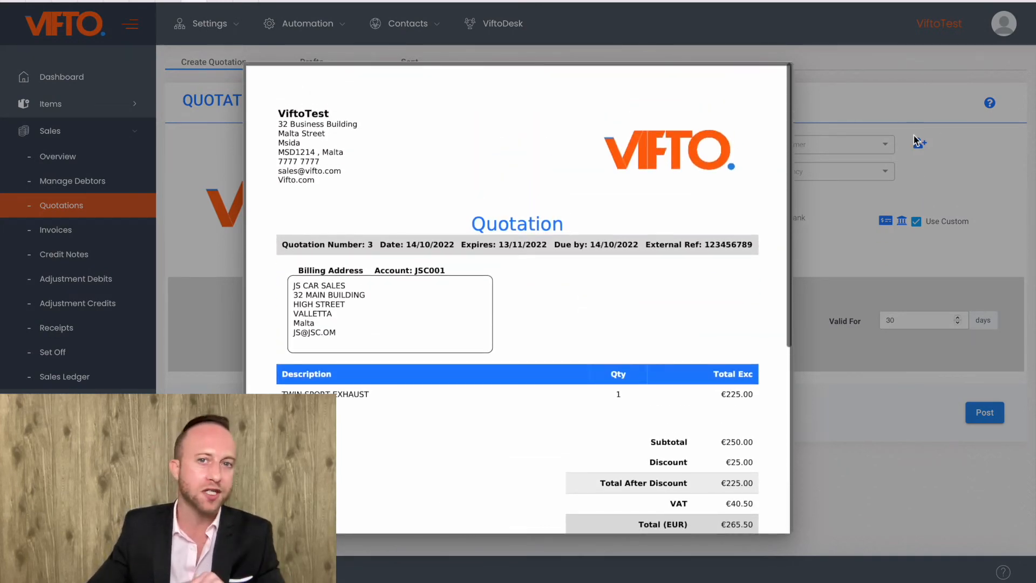
click(891, 97)
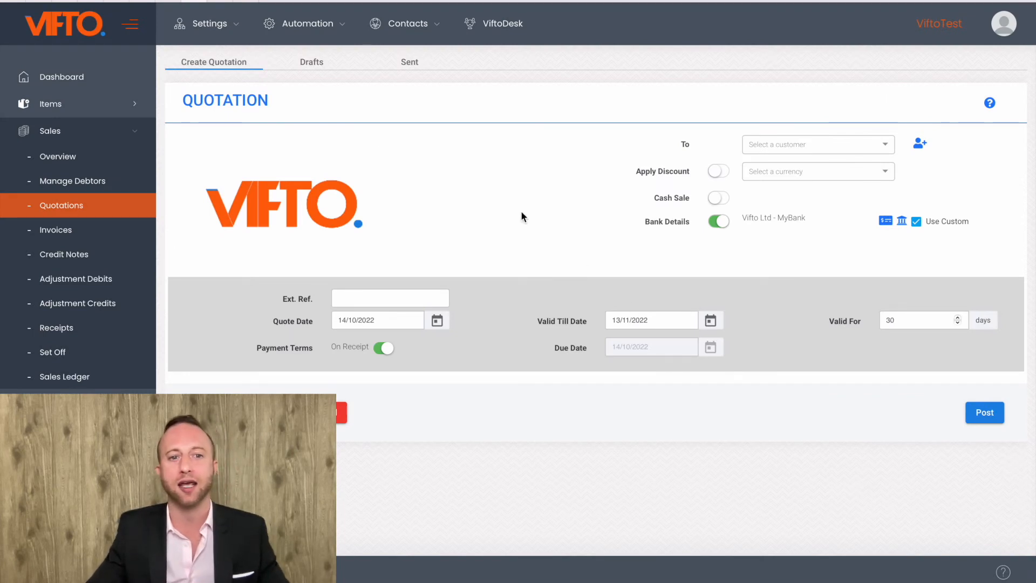
Step: Accept the pending JS CAR SALES quotation in the sent quotations and confirm invoicing it
click(412, 67)
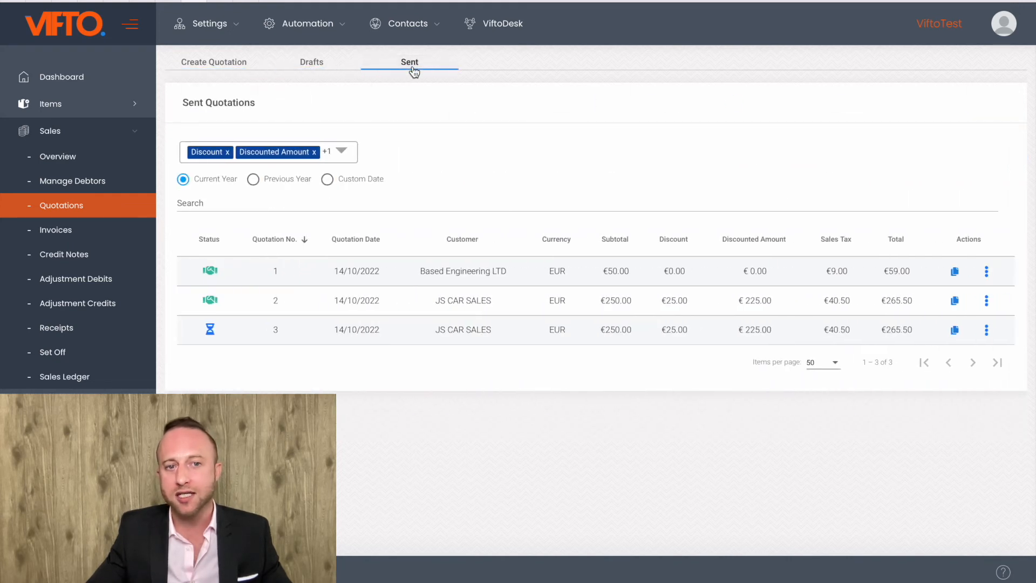
mouse_move(233, 331)
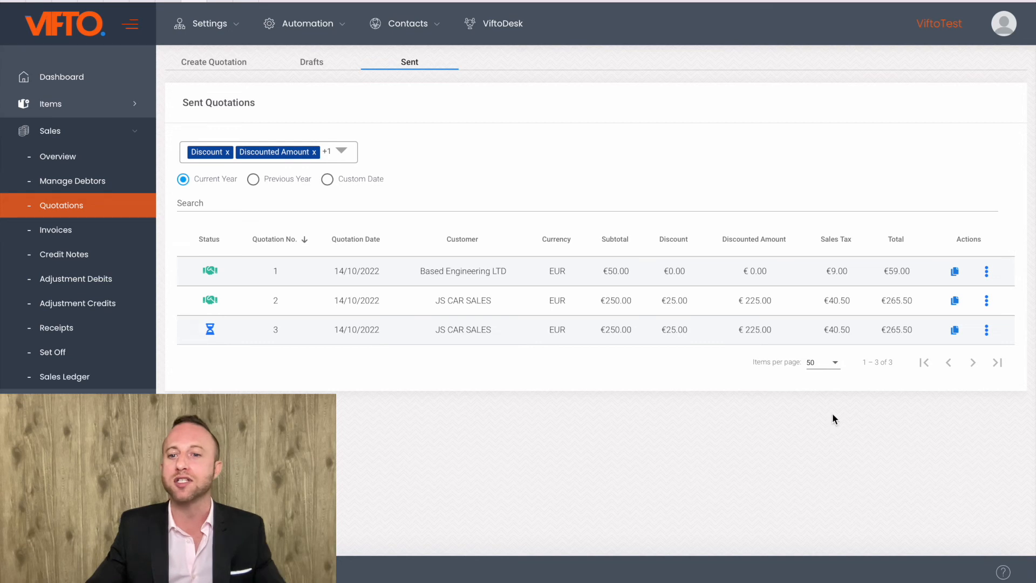
click(985, 329)
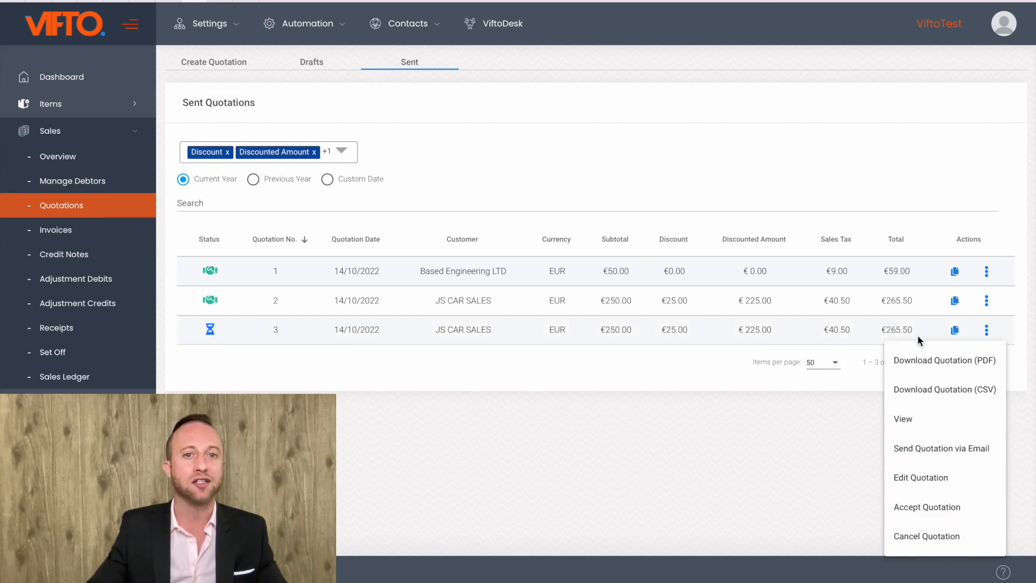
click(953, 505)
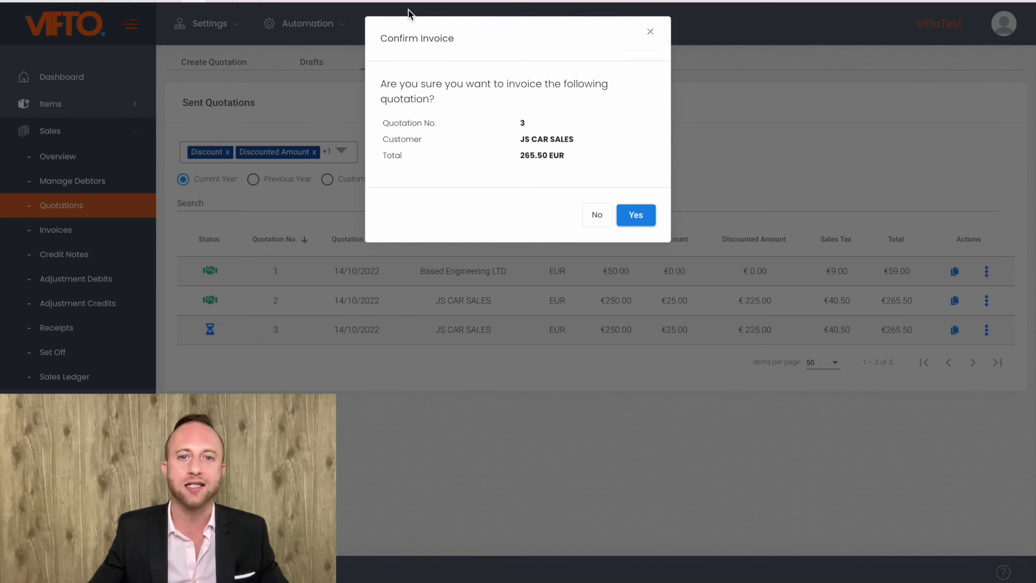
click(635, 216)
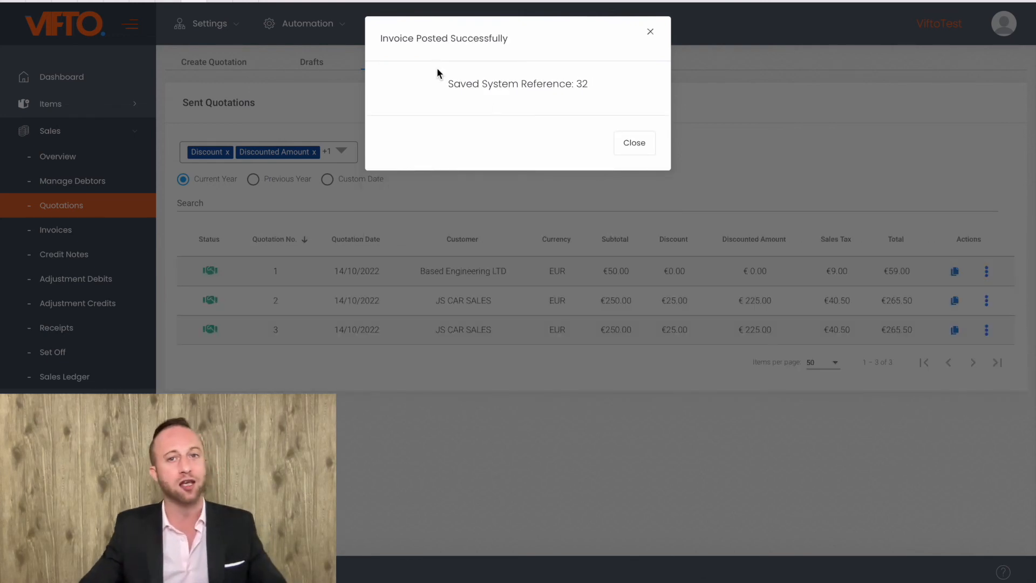
click(647, 142)
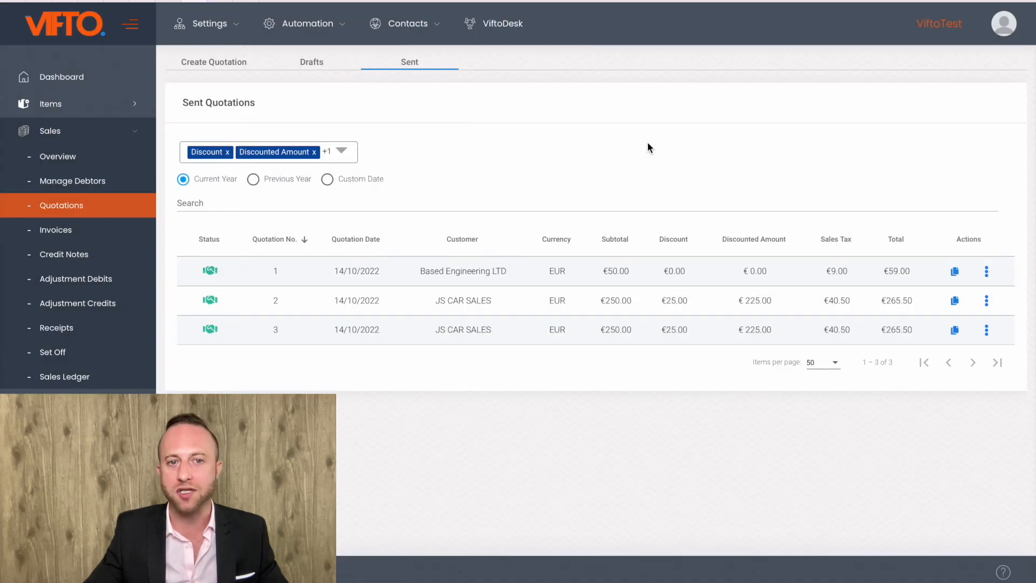
Step: Open the list of posted sales invoices to check the invoice made from the quotation
click(72, 235)
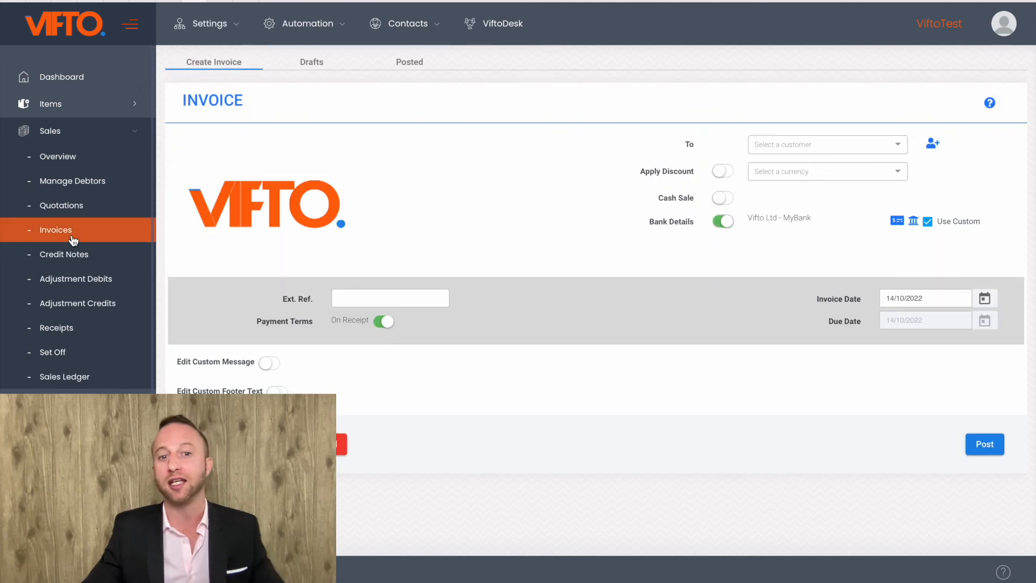
click(421, 62)
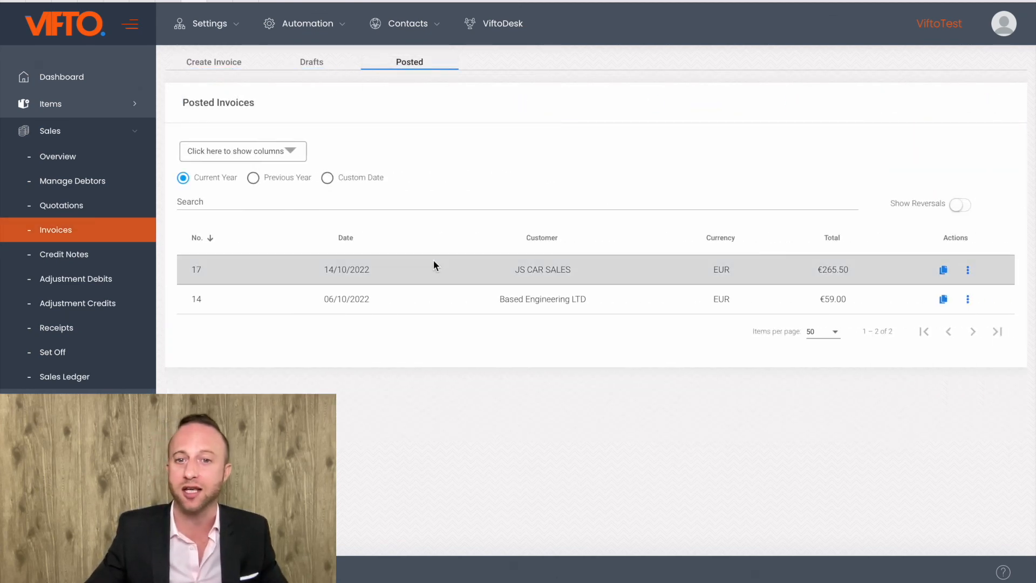